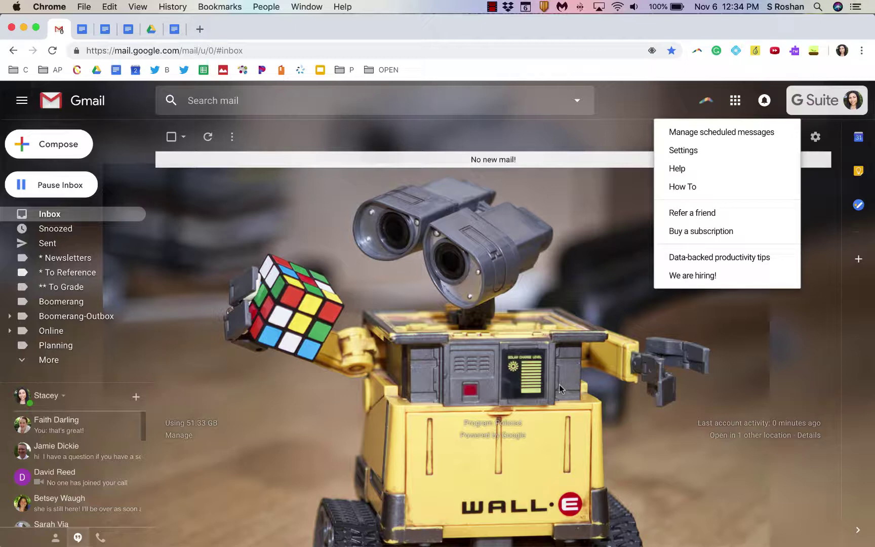
- Start a new message, expand it to full screen, and begin addressing it to your own account
{"action": "mouse_move", "coordinate": [717, 104]}
{"action": "left_click", "coordinate": [67, 151]}
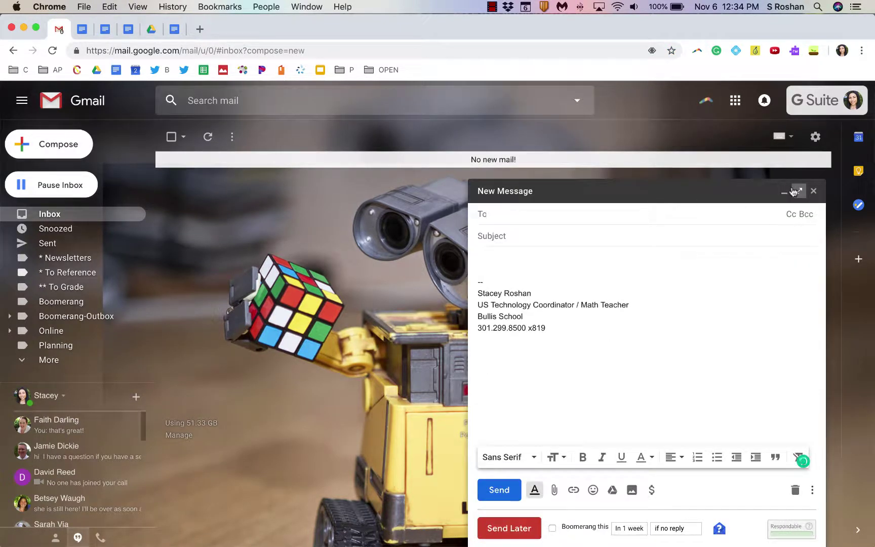
{"action": "left_click", "coordinate": [798, 191]}
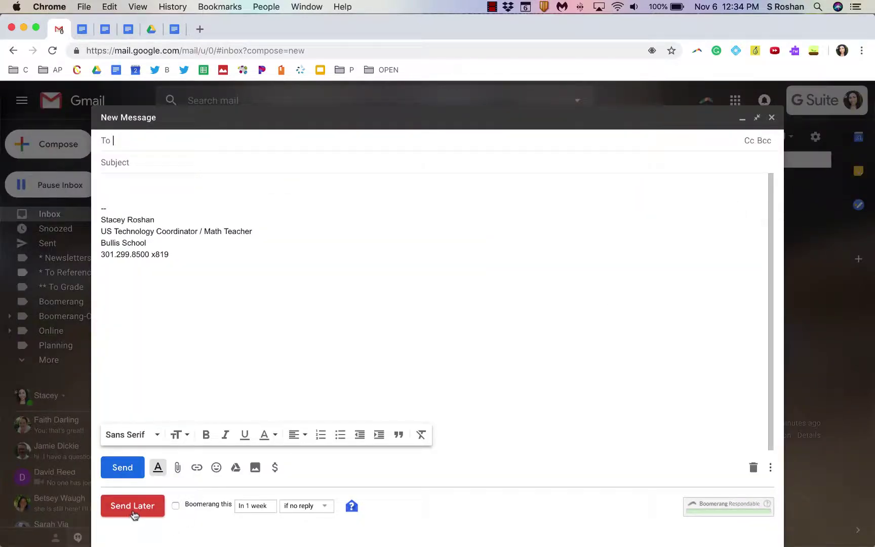
{"action": "left_click", "coordinate": [233, 196]}
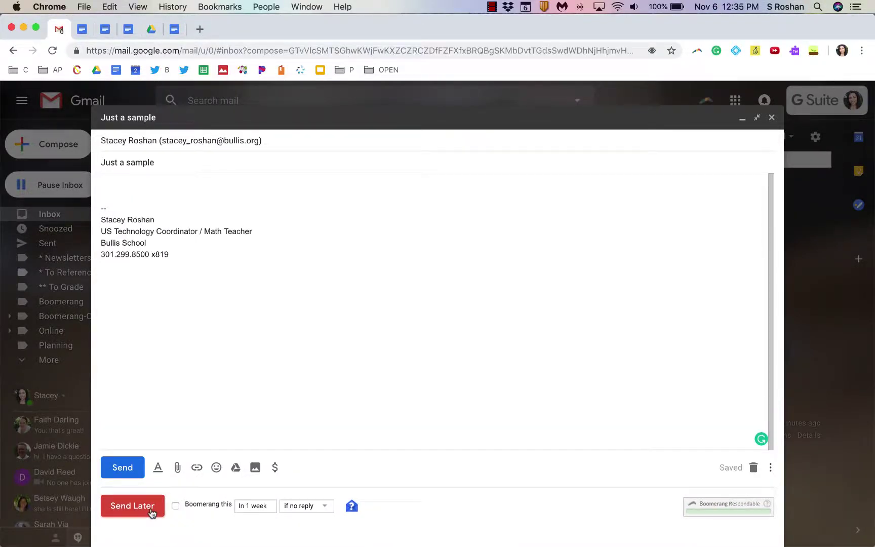
- Enter 'tomorrow 10am' as the send-later time, resolving to Wed, Nov 7, 2018 10:00 AM
{"action": "left_click", "coordinate": [150, 510]}
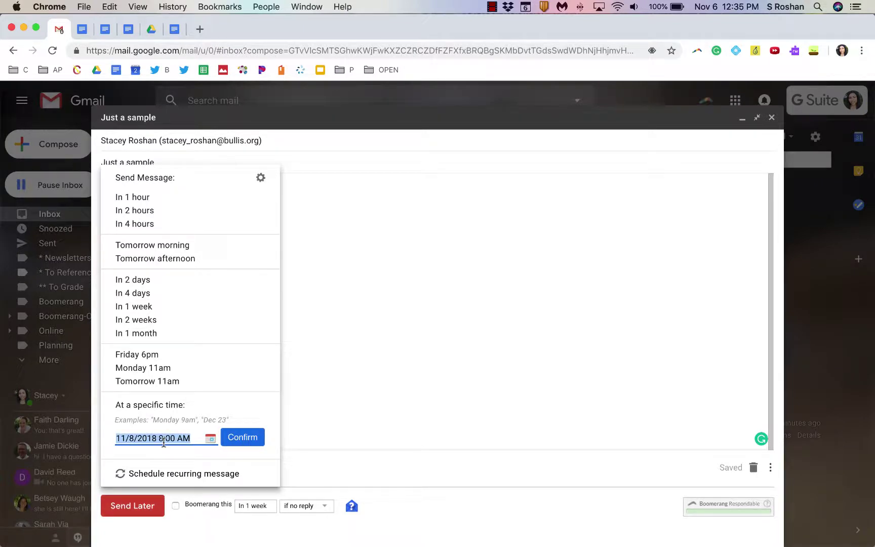
{"action": "type", "text": "tomorrow"}
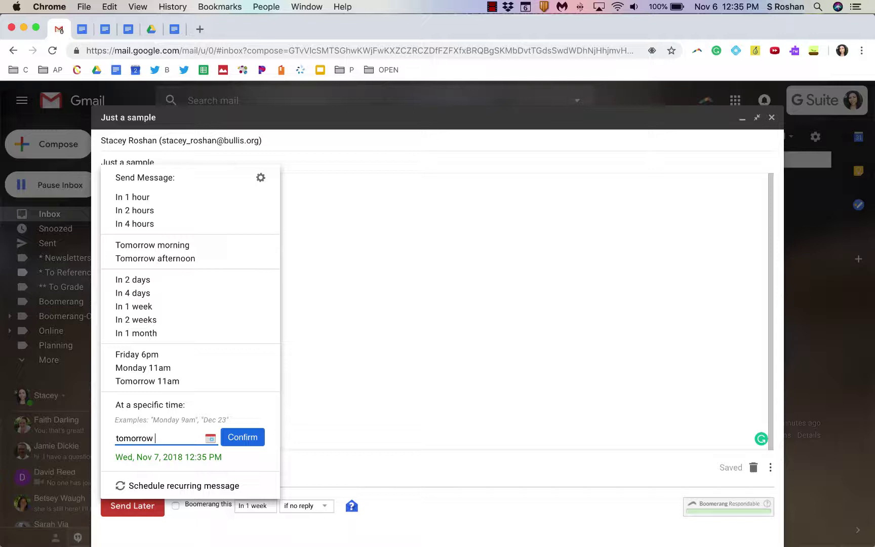
{"action": "type", "text": " 10am"}
{"action": "triple_click", "coordinate": [186, 438]}
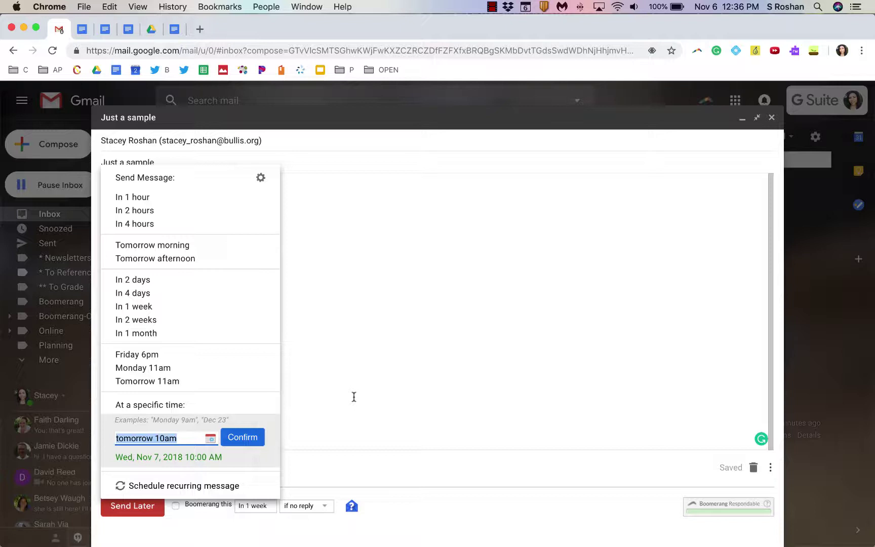
- Dismiss scheduling and enable Boomerang this, returning the message In 1 week if no reply
{"action": "left_click", "coordinate": [397, 353]}
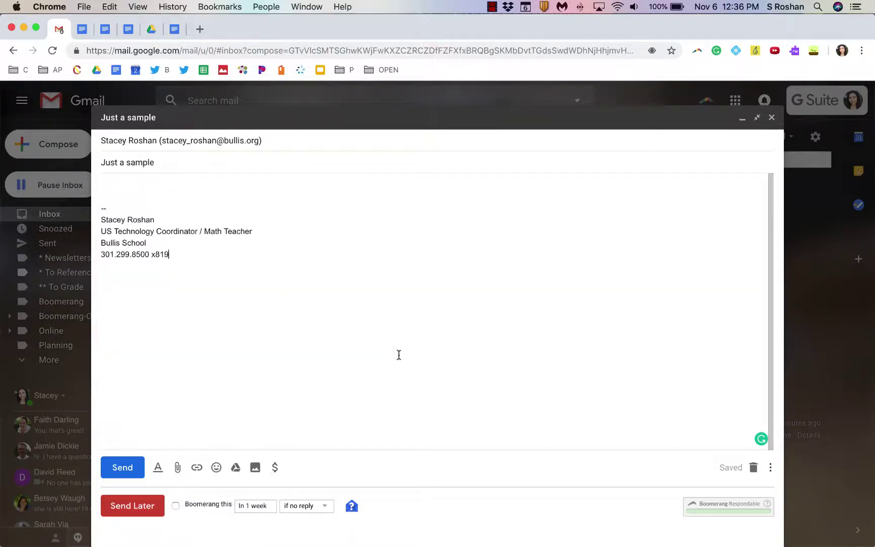
{"action": "left_click", "coordinate": [175, 504]}
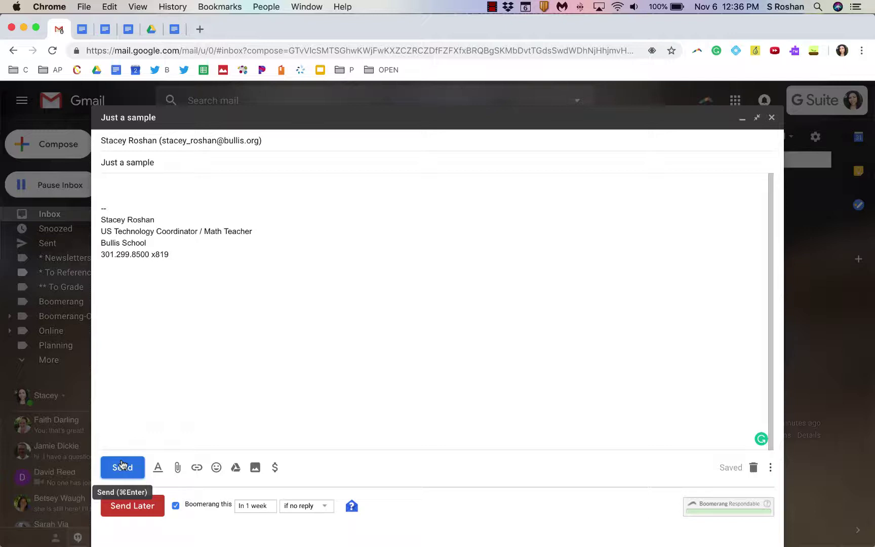
{"action": "left_click", "coordinate": [303, 505]}
{"action": "left_click", "coordinate": [303, 506]}
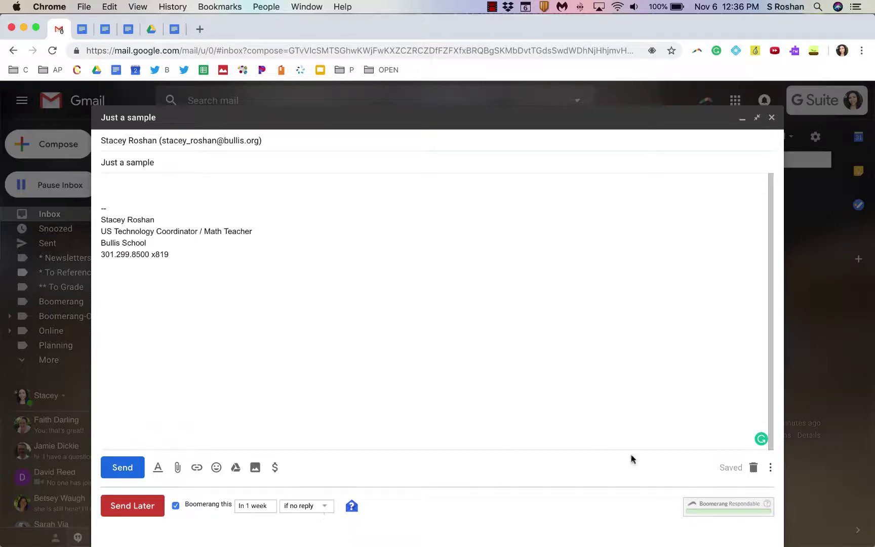
- Send Just a sample, open it from the inbox, and show Boomerang's return-to-inbox options
{"action": "left_click", "coordinate": [126, 469]}
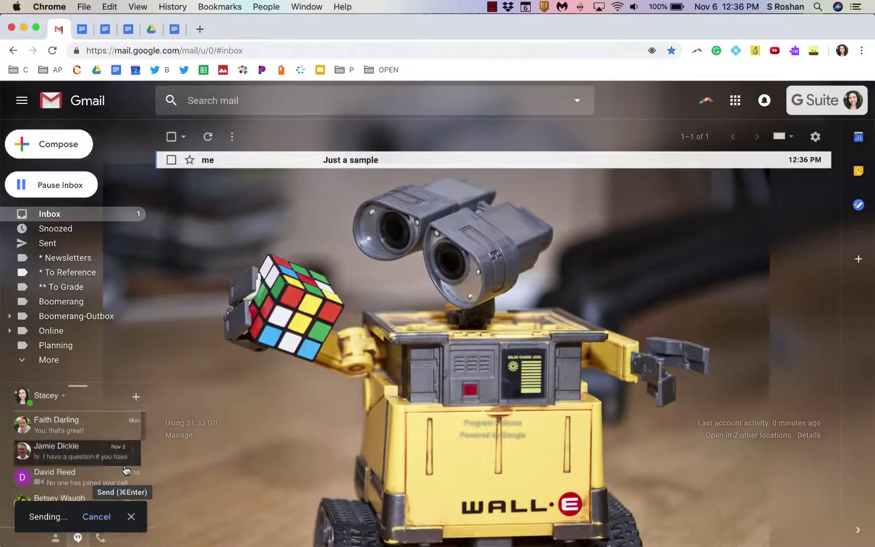
{"action": "left_click", "coordinate": [303, 162]}
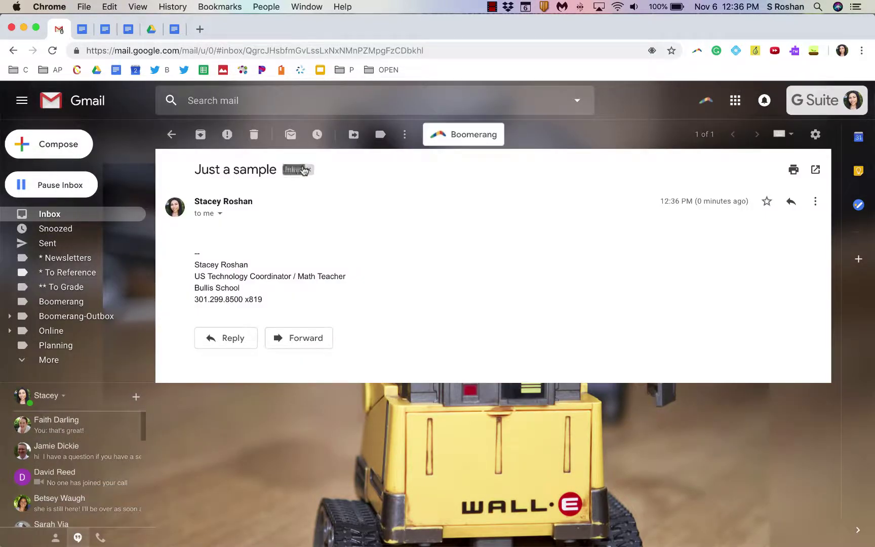
{"action": "left_click", "coordinate": [485, 136]}
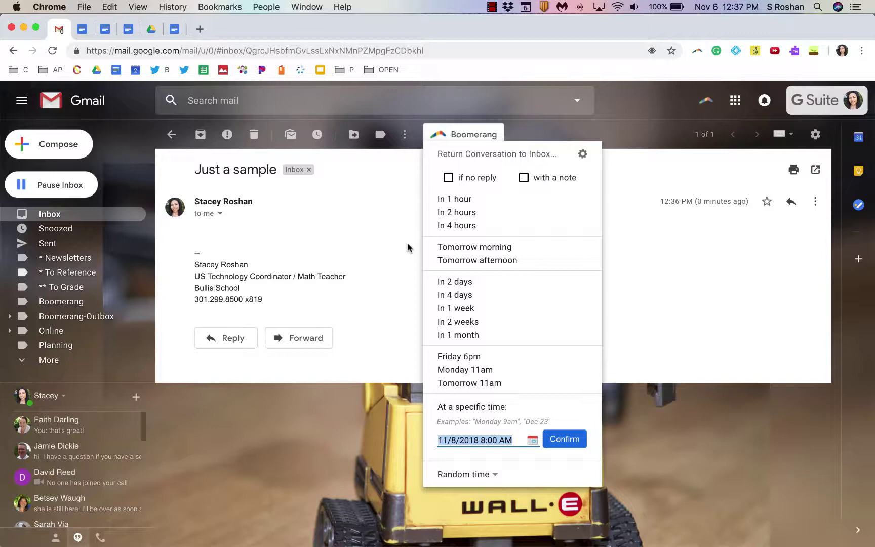
- Boomerang Just a sample to return on Thursday at 7:30am ('thur 7:30am')
{"action": "type", "text": "thur"}
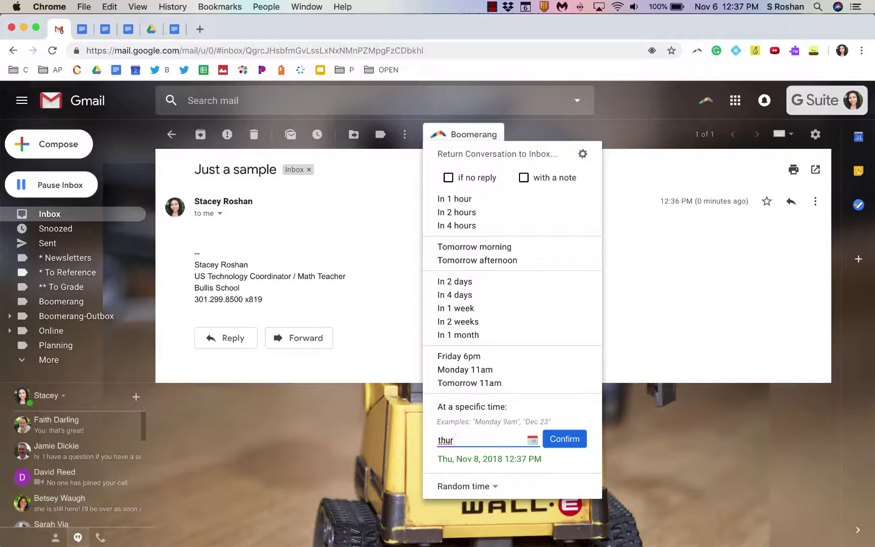
{"action": "type", "text": " 7:30am"}
{"action": "left_click", "coordinate": [564, 439]}
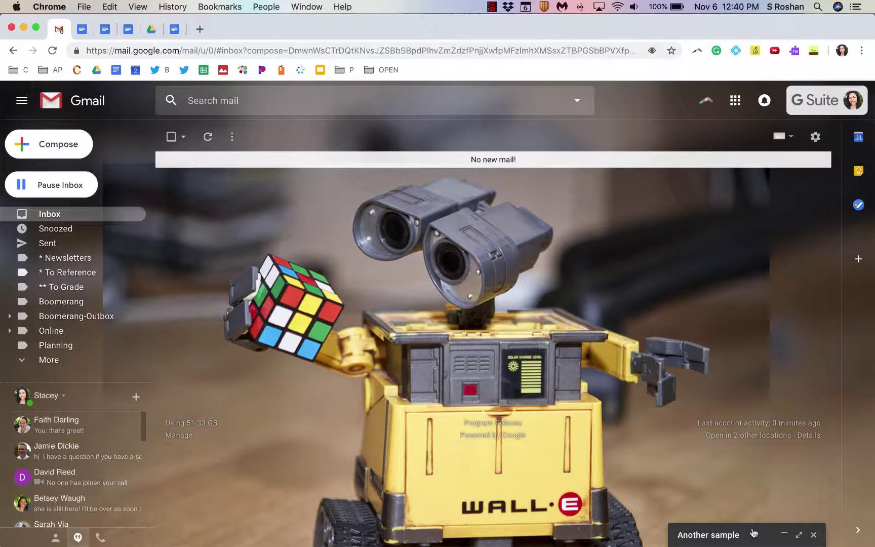
- Send the Another sample draft, open it, and set its Boomerang return to if no reply
{"action": "left_click", "coordinate": [754, 533]}
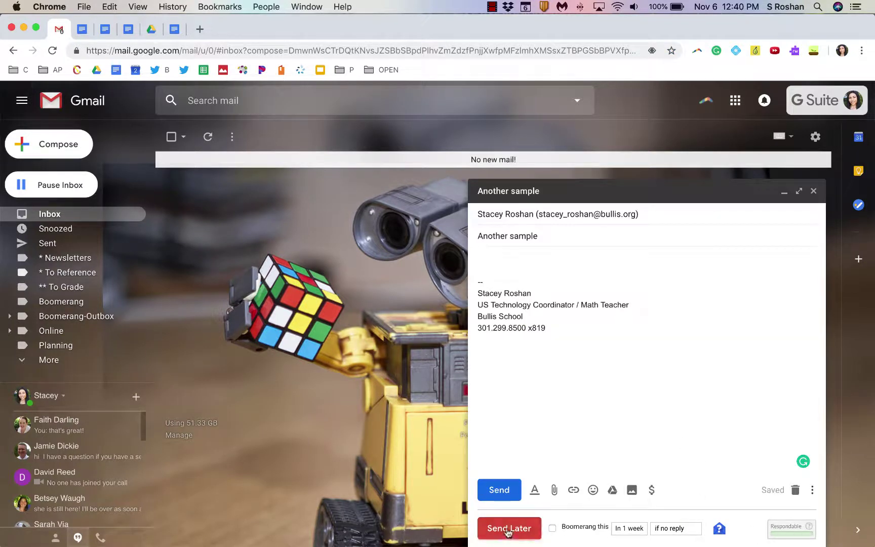
{"action": "left_click", "coordinate": [503, 489]}
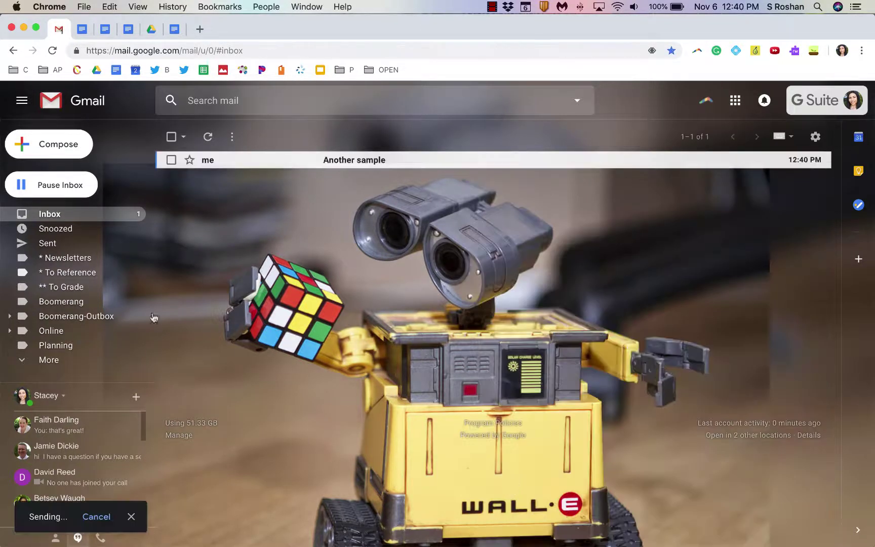
{"action": "left_click", "coordinate": [266, 165]}
{"action": "left_click", "coordinate": [478, 135]}
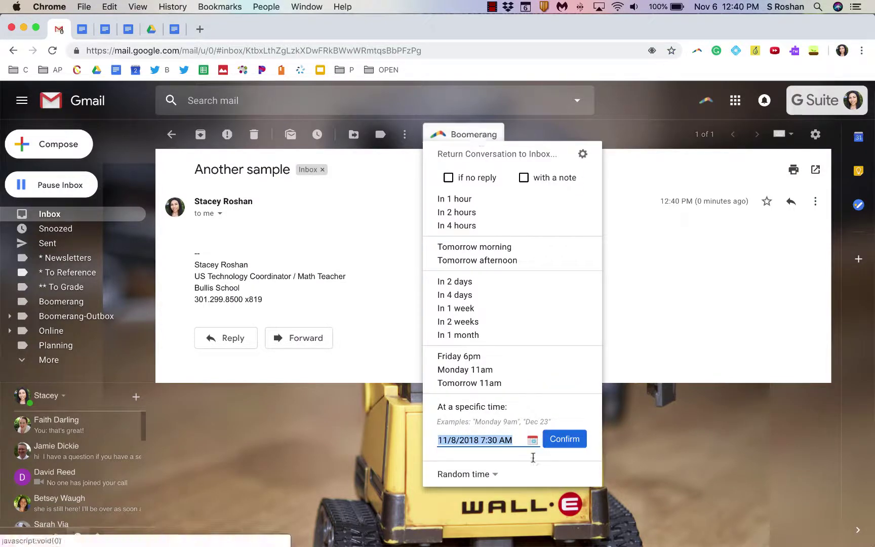
{"action": "left_click", "coordinate": [449, 180]}
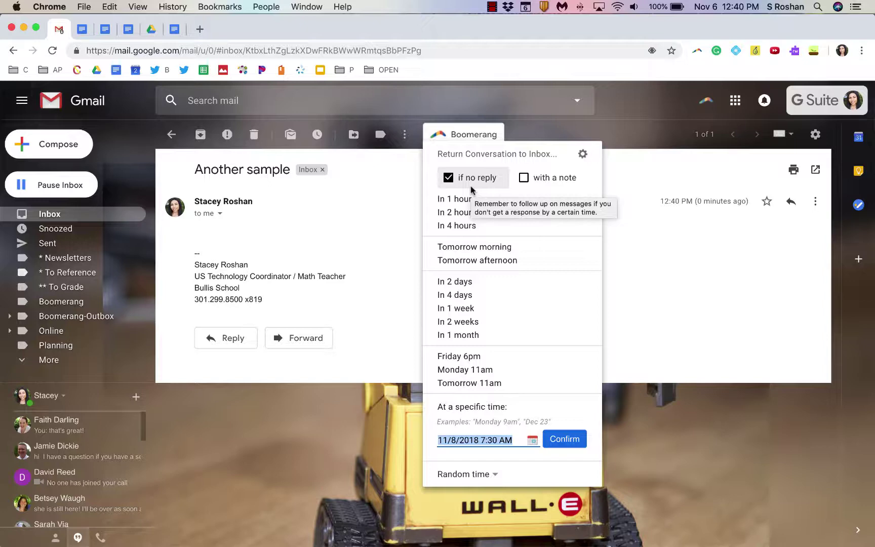
- Replace the custom return time with 'fri 12pm' (Fri, Nov 9, 2018 12:00 PM)
{"action": "left_click", "coordinate": [504, 440]}
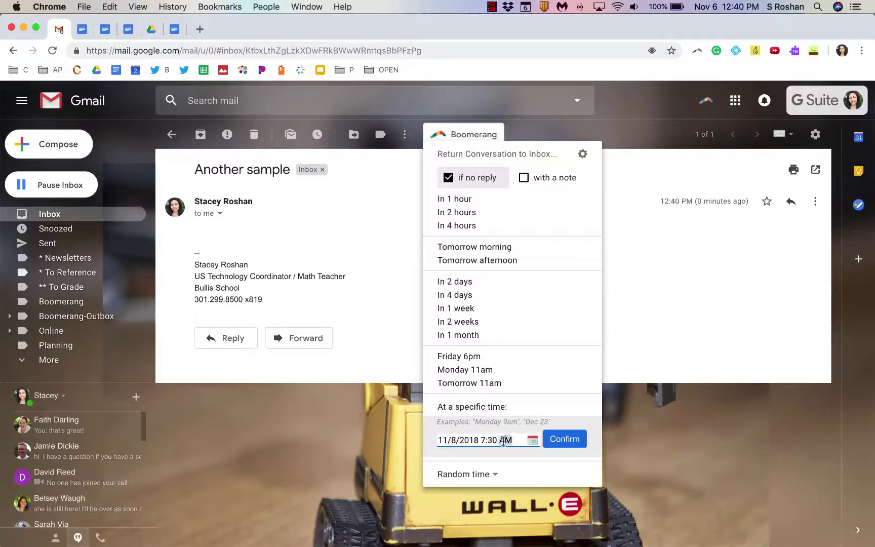
{"action": "triple_click", "coordinate": [504, 440]}
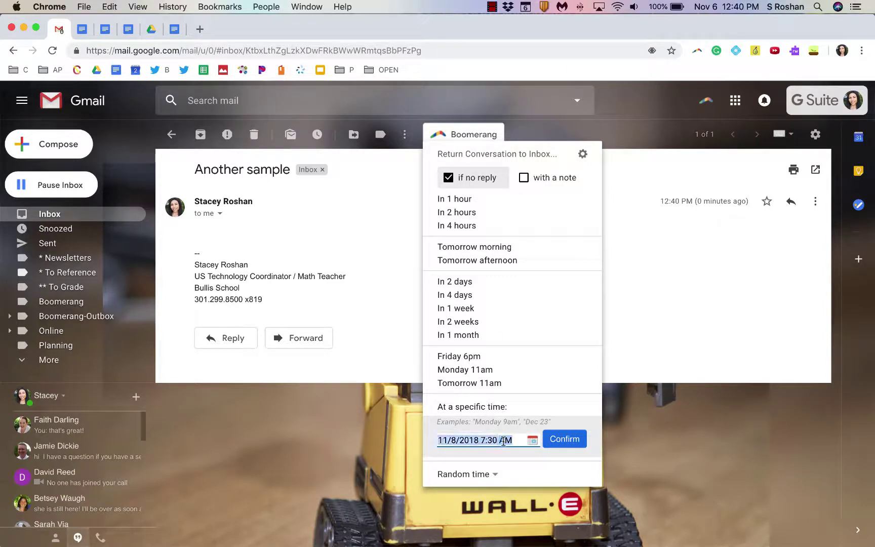
{"action": "left_click", "coordinate": [533, 440]}
{"action": "left_click", "coordinate": [516, 440]}
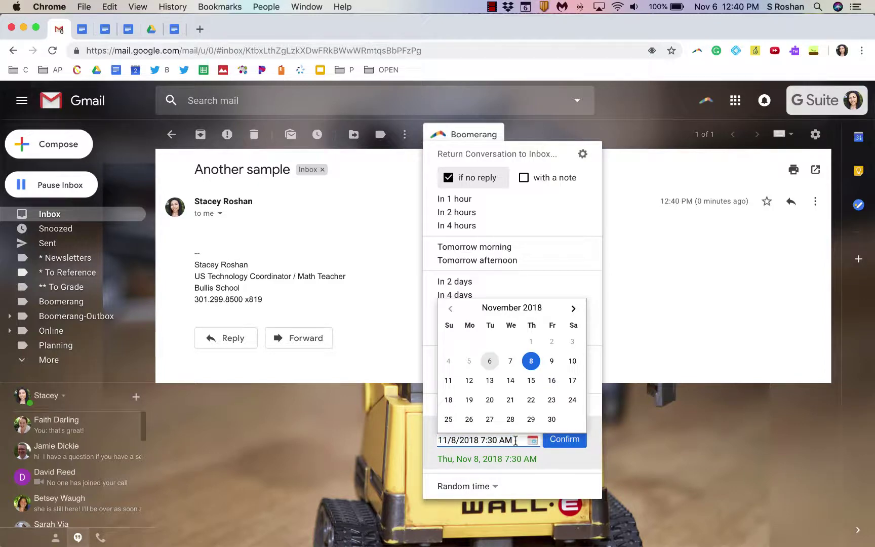
{"action": "triple_click", "coordinate": [515, 440]}
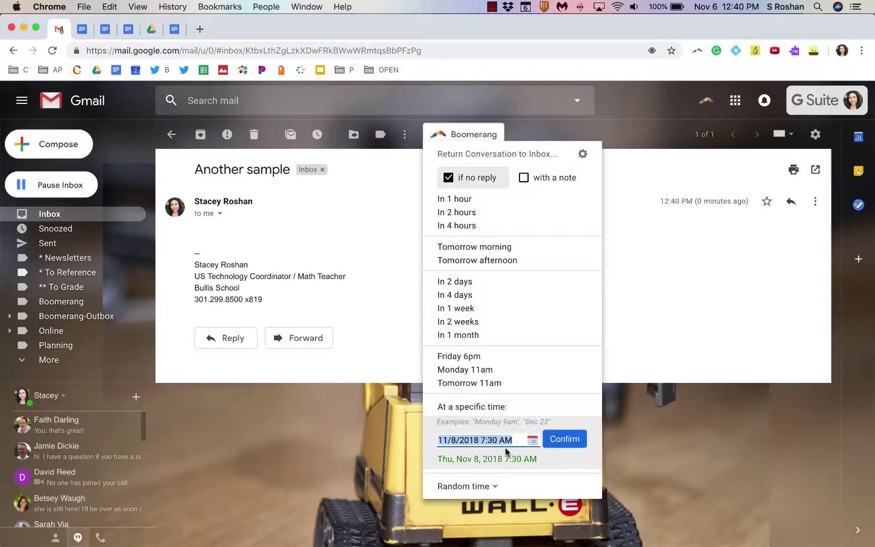
{"action": "type", "text": "fri"}
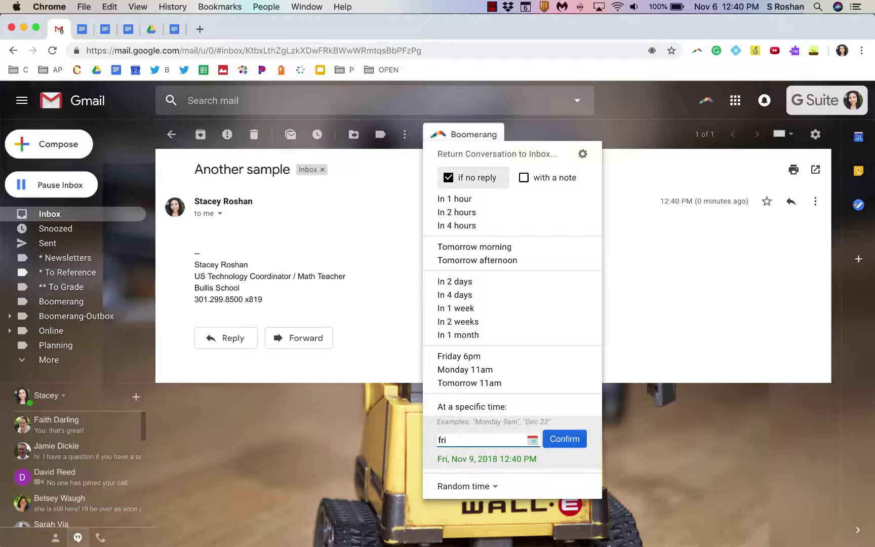
{"action": "type", "text": " 12pm"}
- Open the 'with a note' option, discard it, and return to the inbox list
{"action": "left_click", "coordinate": [540, 179]}
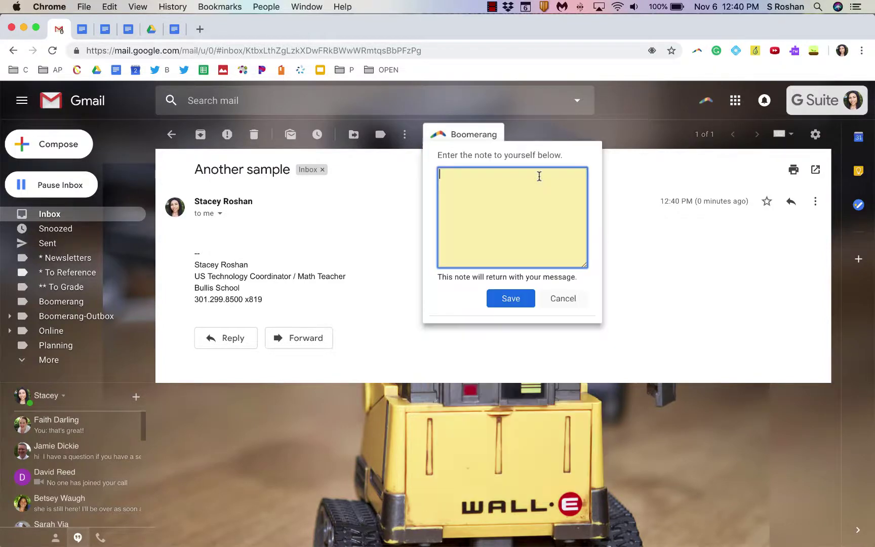
{"action": "left_click", "coordinate": [570, 299]}
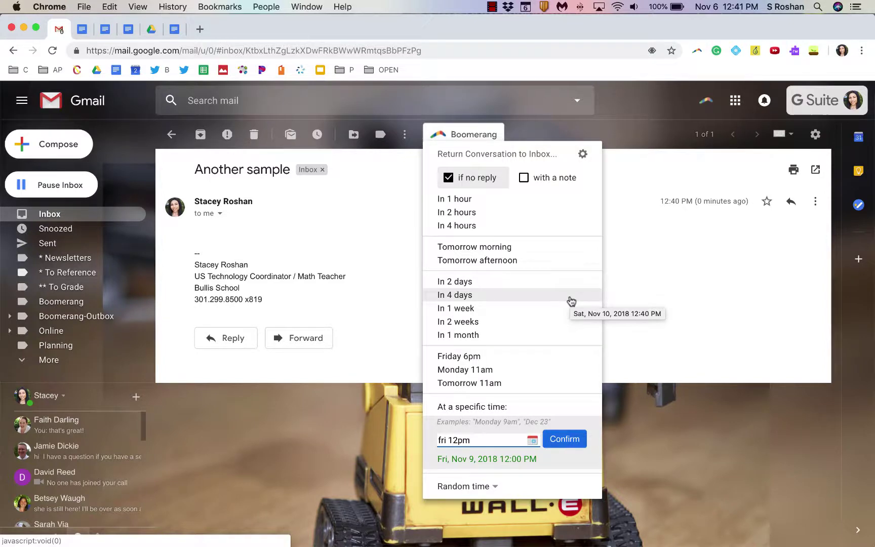
{"action": "left_click", "coordinate": [571, 301]}
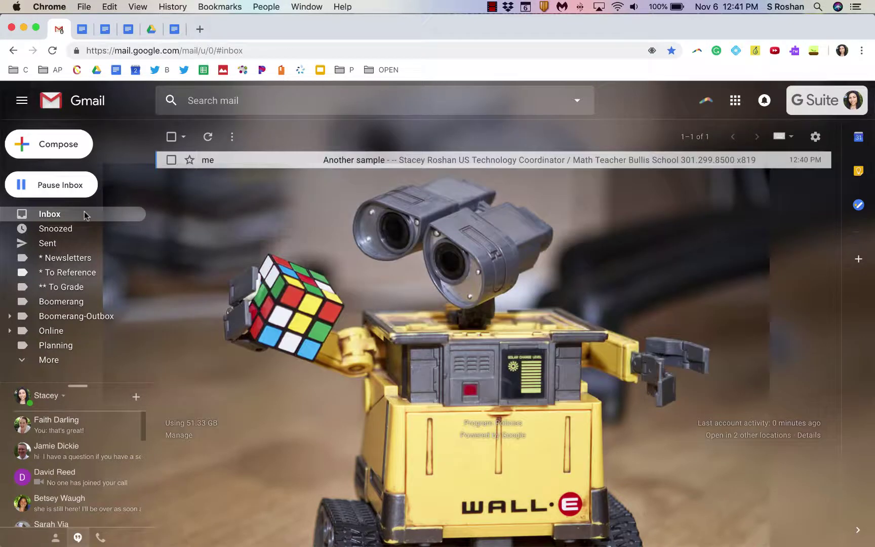
{"action": "left_click", "coordinate": [74, 188]}
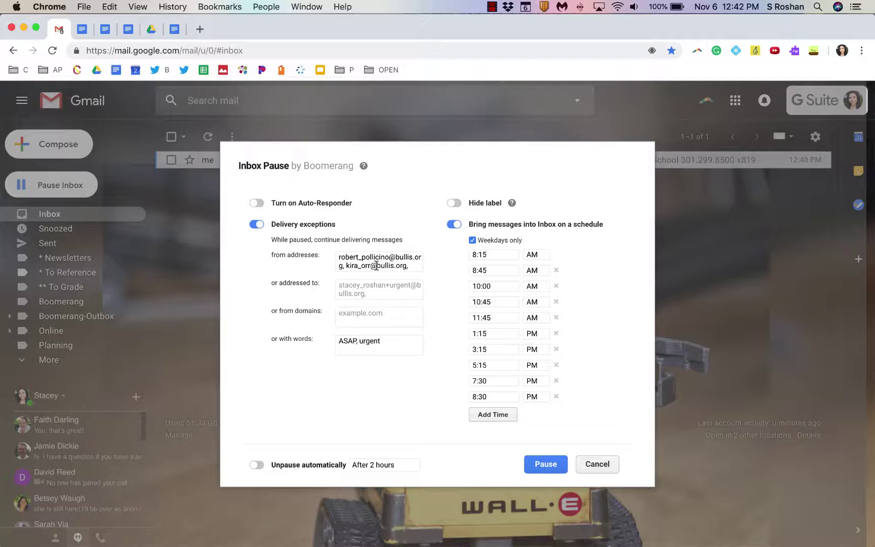
{"action": "left_click", "coordinate": [389, 258]}
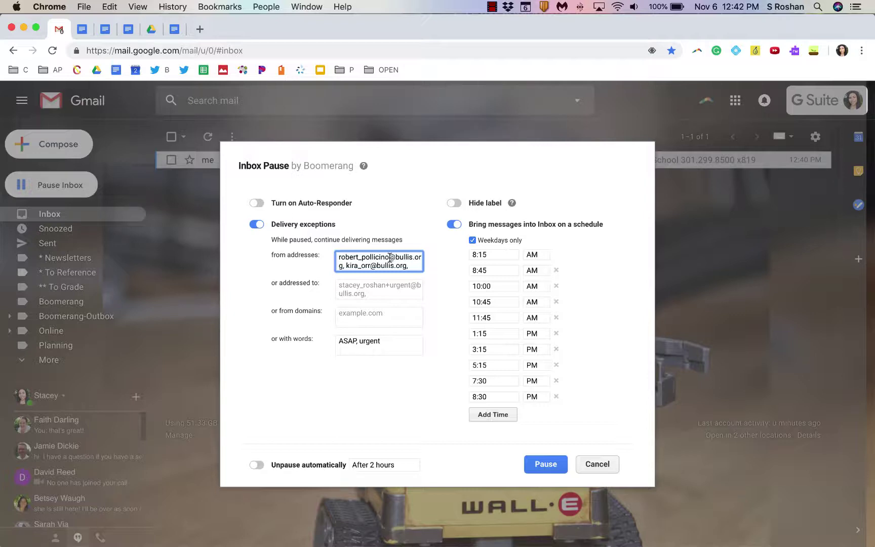
{"action": "left_click", "coordinate": [545, 464]}
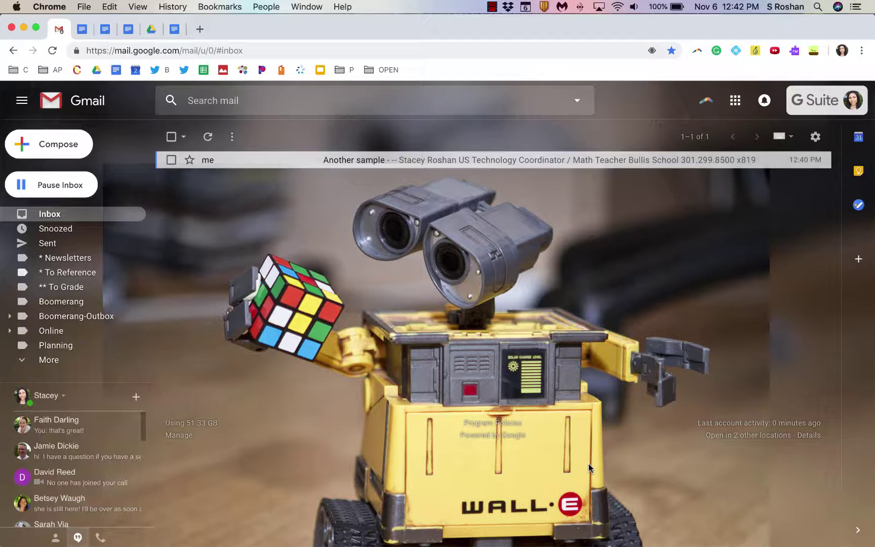
- Open Another sample, review its Boomerang return options, then close the dropdown
{"action": "left_click", "coordinate": [357, 162]}
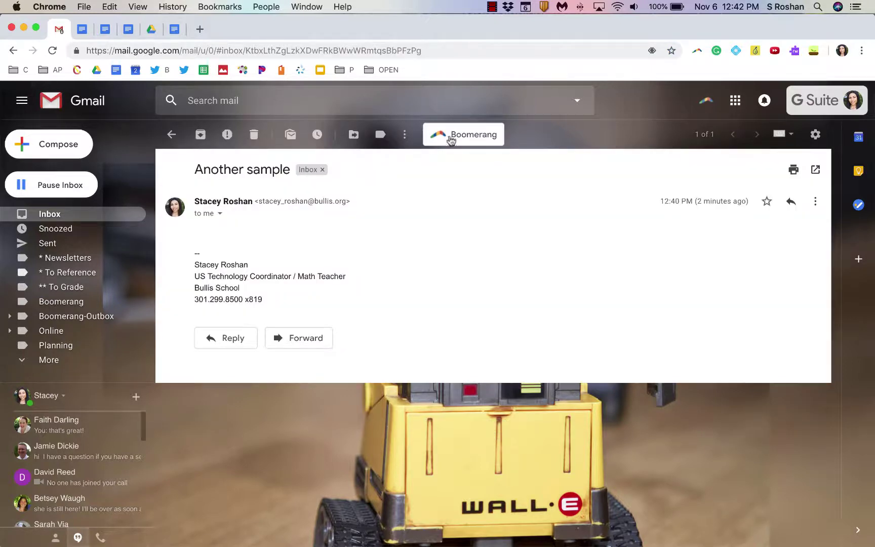
{"action": "left_click", "coordinate": [451, 140]}
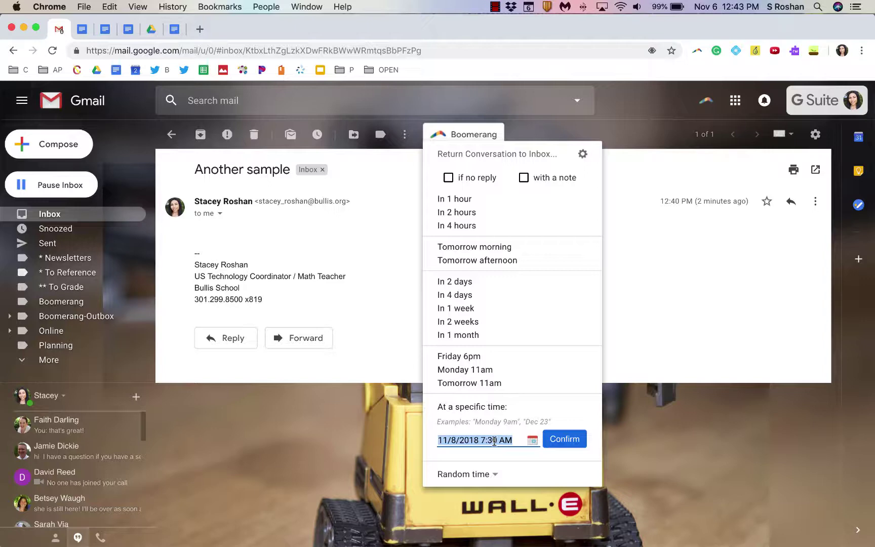
{"action": "left_click", "coordinate": [302, 220]}
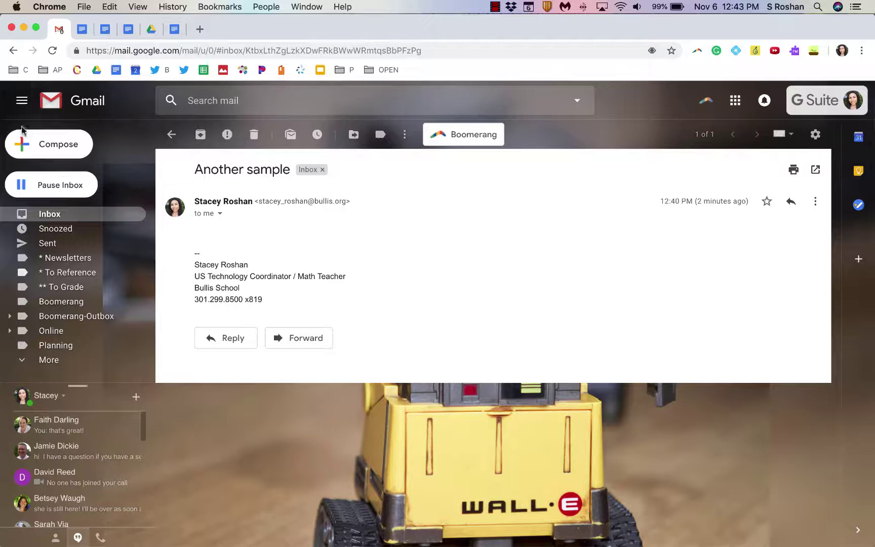
- Start a new message and open boomeranggmail.com from the compose footer's Boomerang help link
{"action": "left_click", "coordinate": [41, 151]}
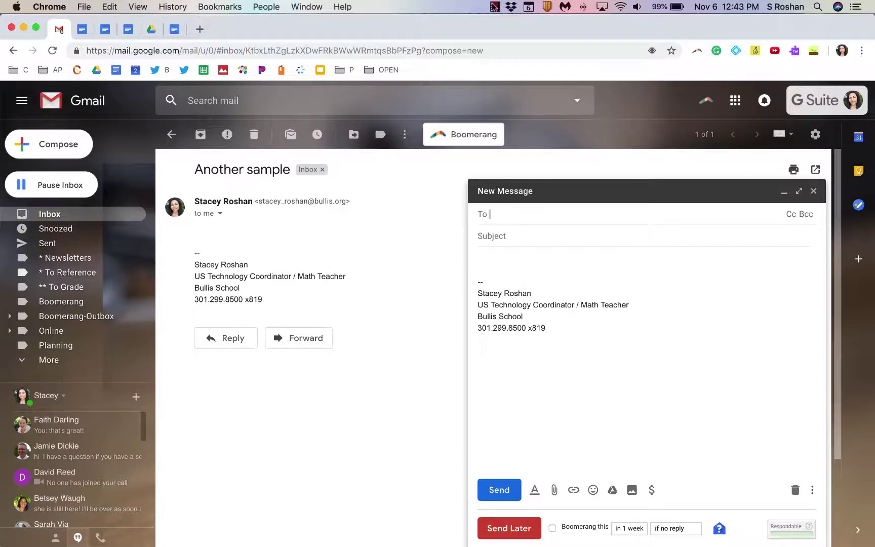
{"action": "left_click", "coordinate": [719, 528]}
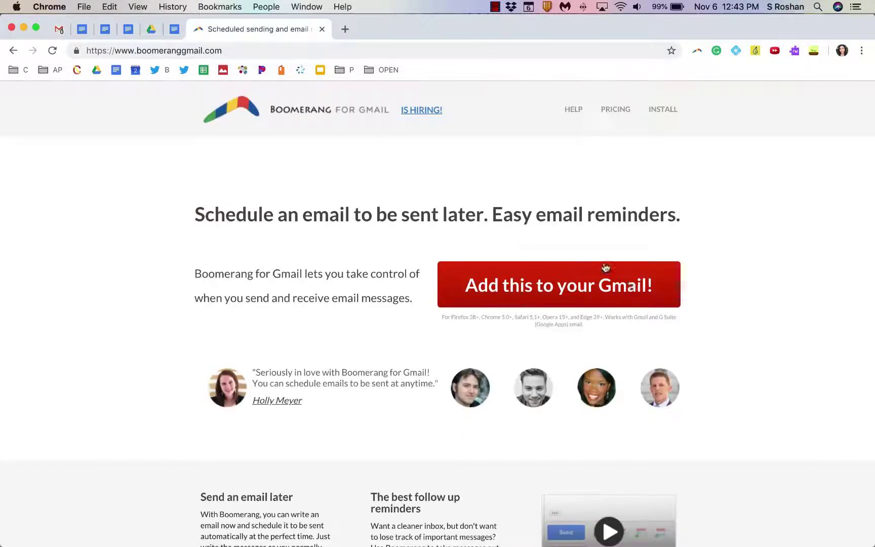
- Switch back to the Gmail tab, where the new message draft is still open
{"action": "left_click", "coordinate": [59, 29]}
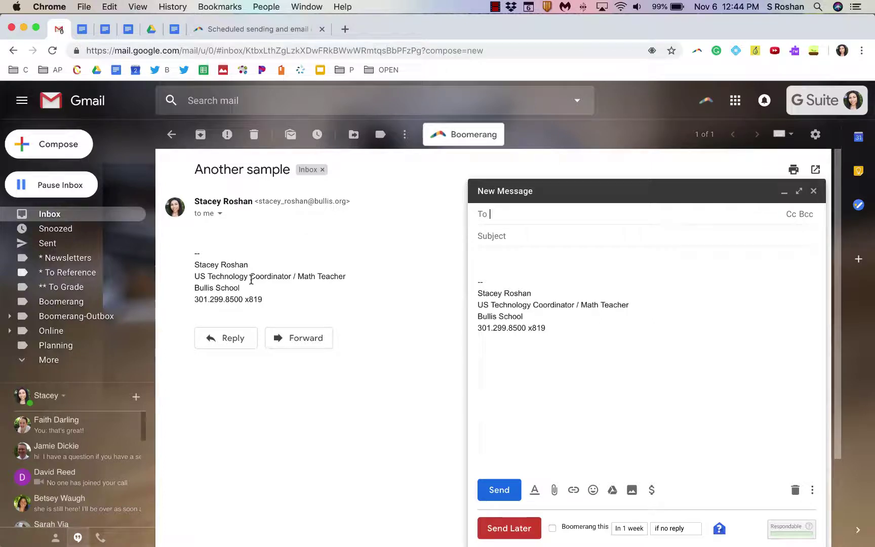